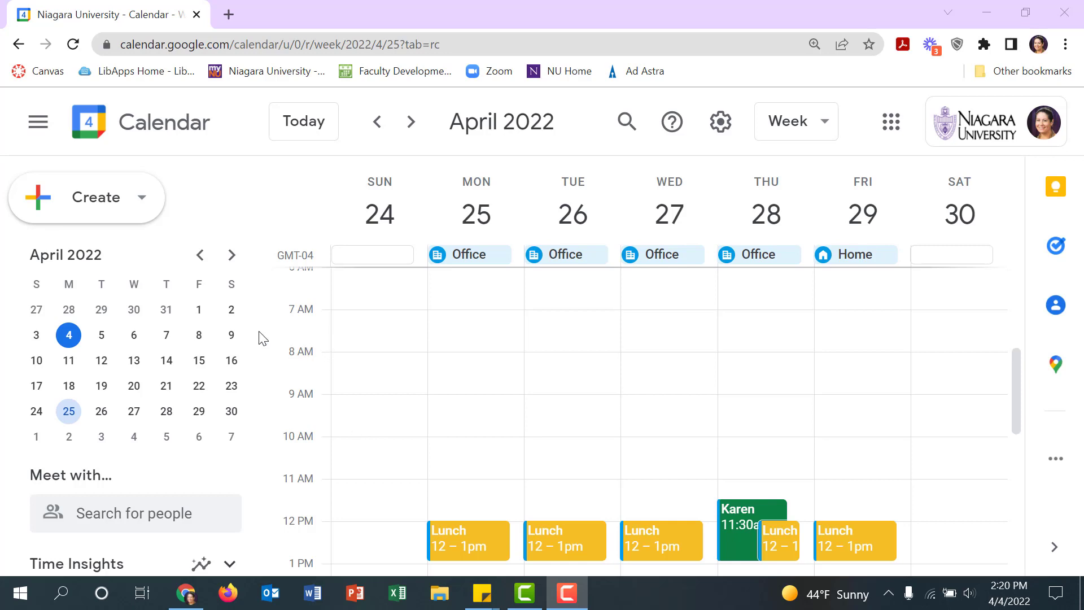
Examine the owner's calendar settings for sharing with specific people, and return to the week view.
scroll(232, 344, "down", 6)
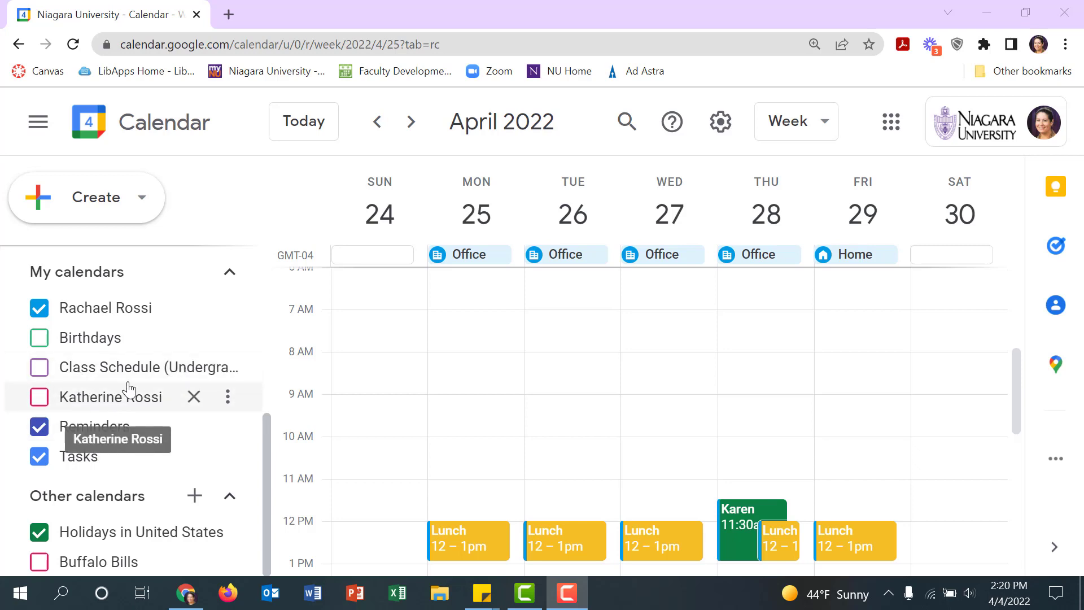
left_click(722, 122)
left_click(750, 181)
scroll(71, 294, "down", 3)
scroll(74, 305, "down", 5)
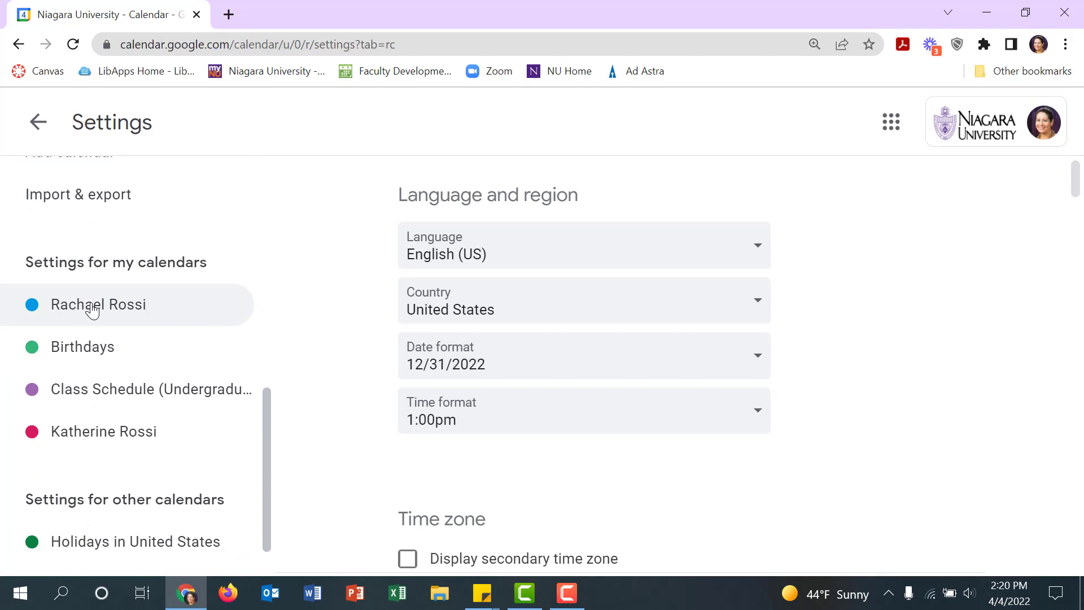
left_click(93, 309)
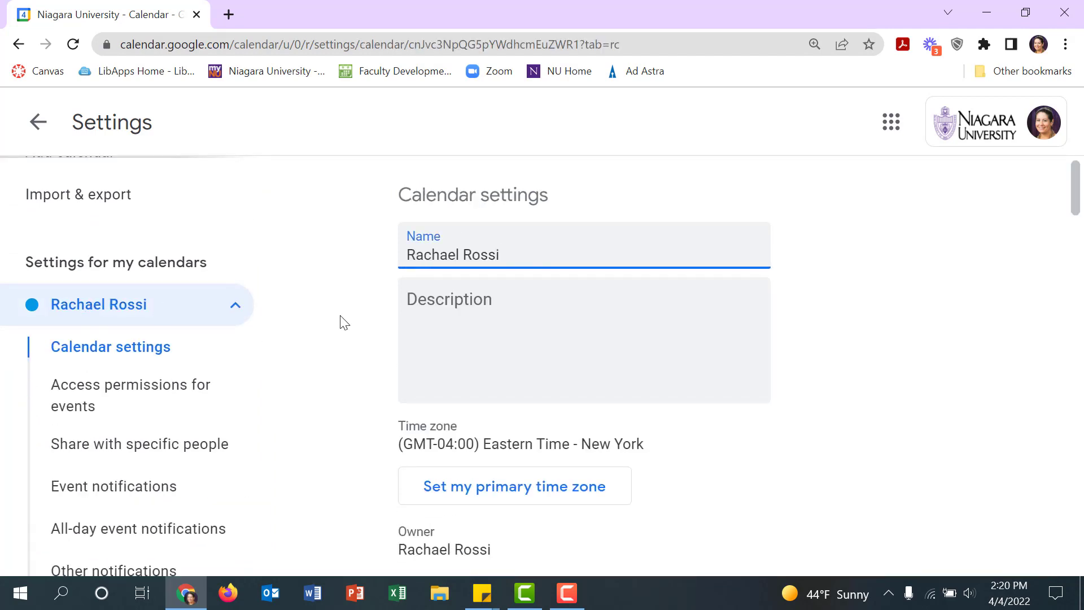
scroll(356, 327, "down", 8)
scroll(356, 338, "down", 4)
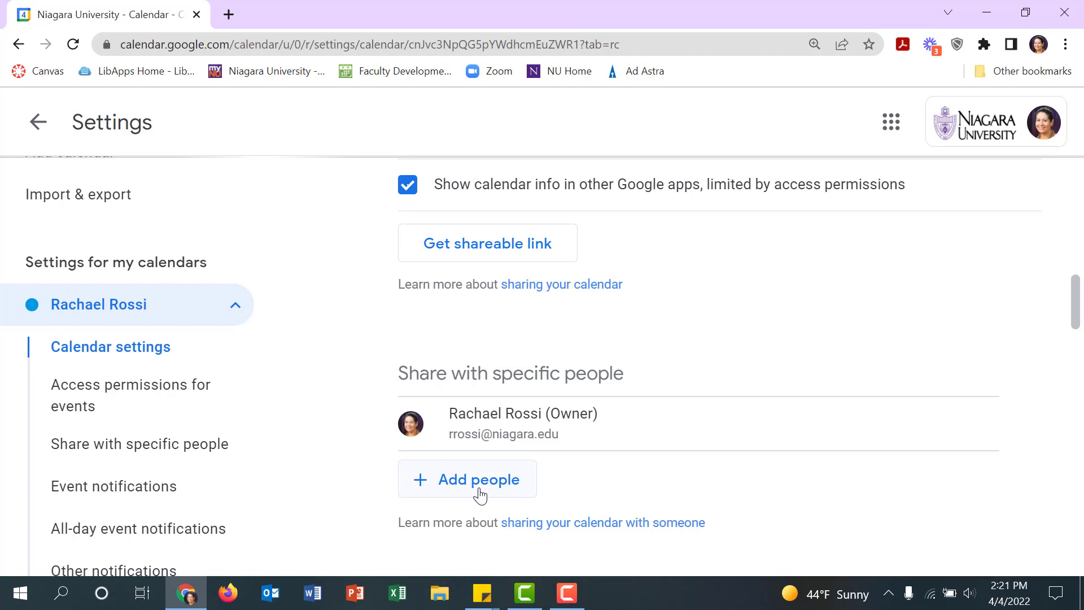
left_click(35, 121)
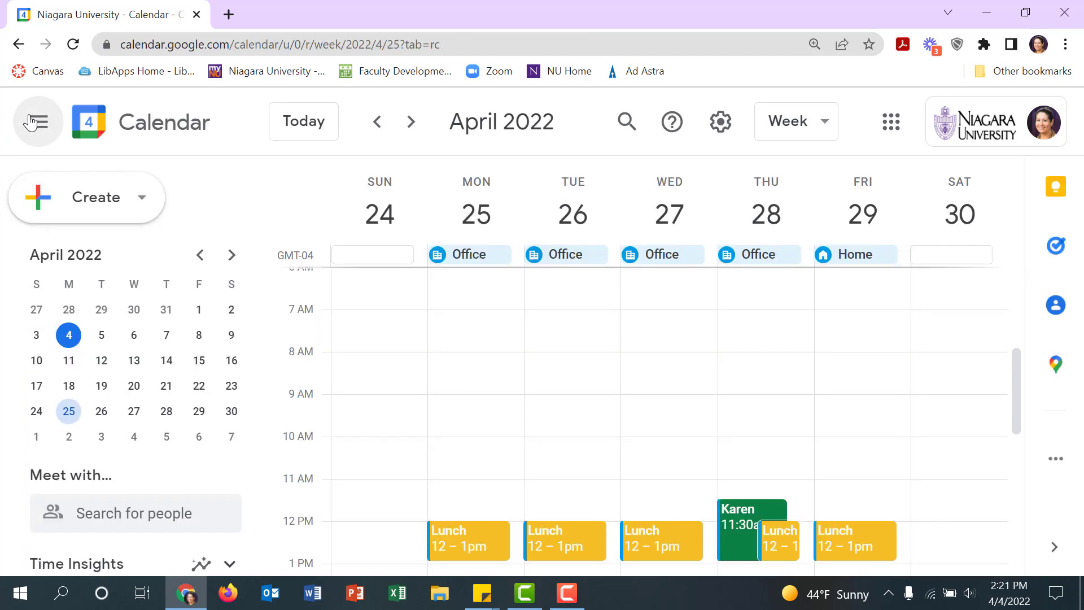
Check which meeting add-ons are installed in the calendar and where more can be obtained.
scroll(98, 336, "down", 5)
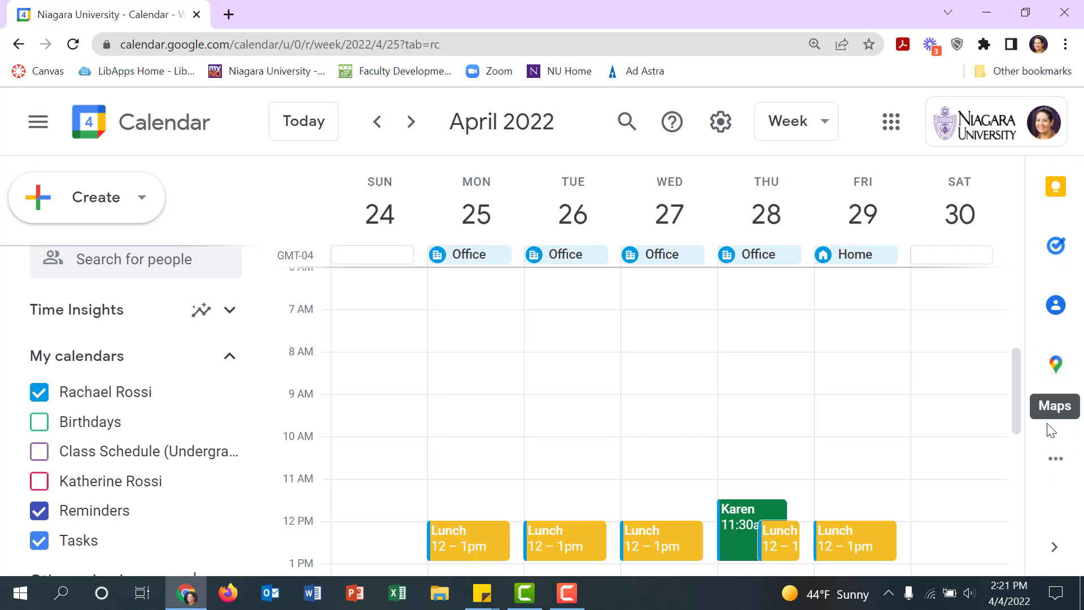
left_click(1055, 458)
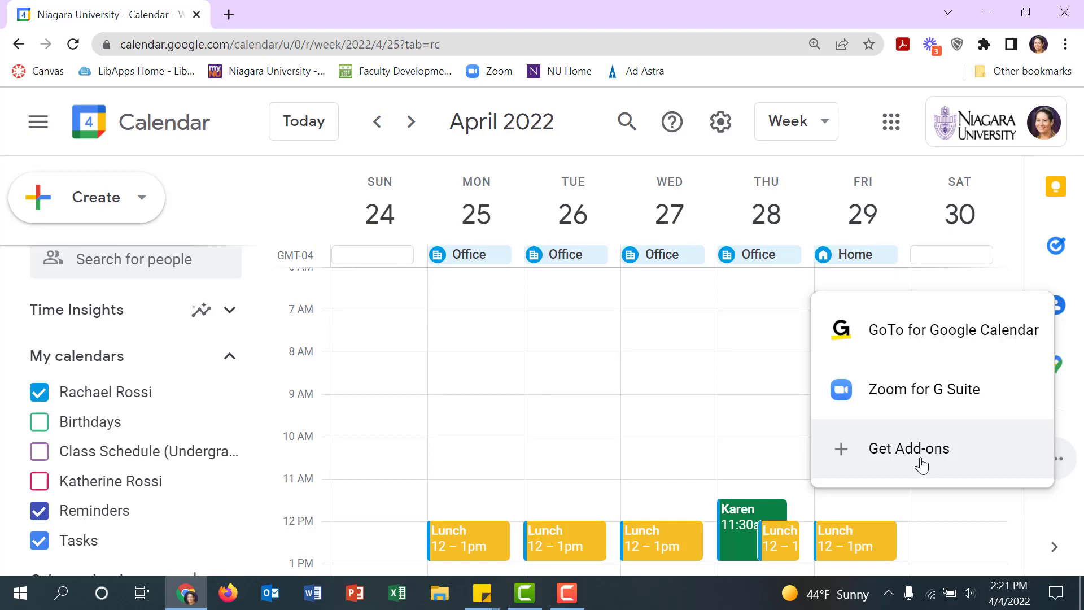
left_click(281, 189)
key("c")
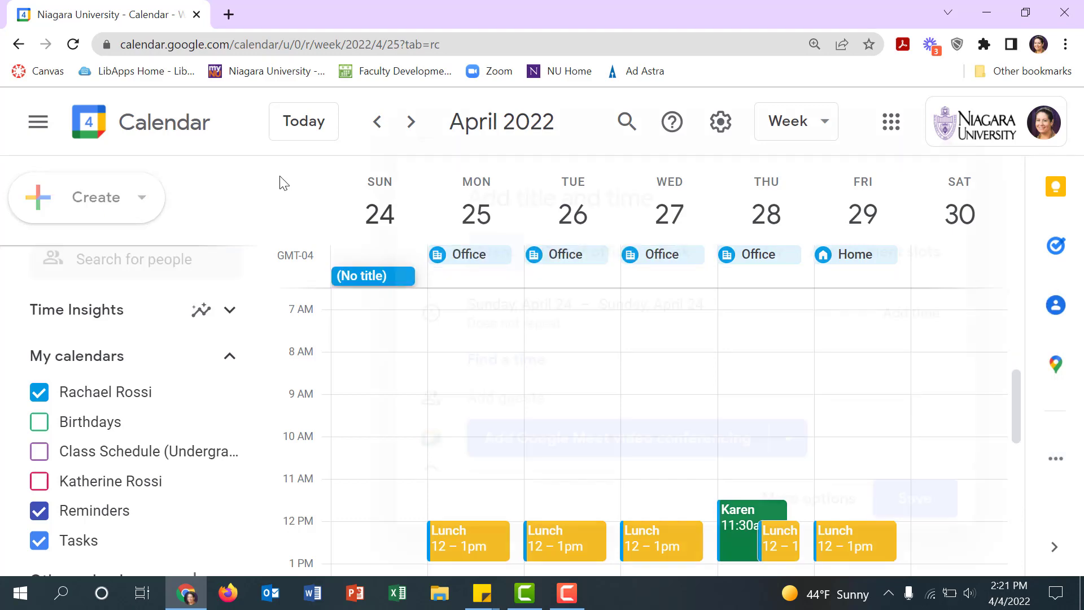
Open the Niagara University Zoom portal in a new browser tab and sign in.
left_click(236, 21)
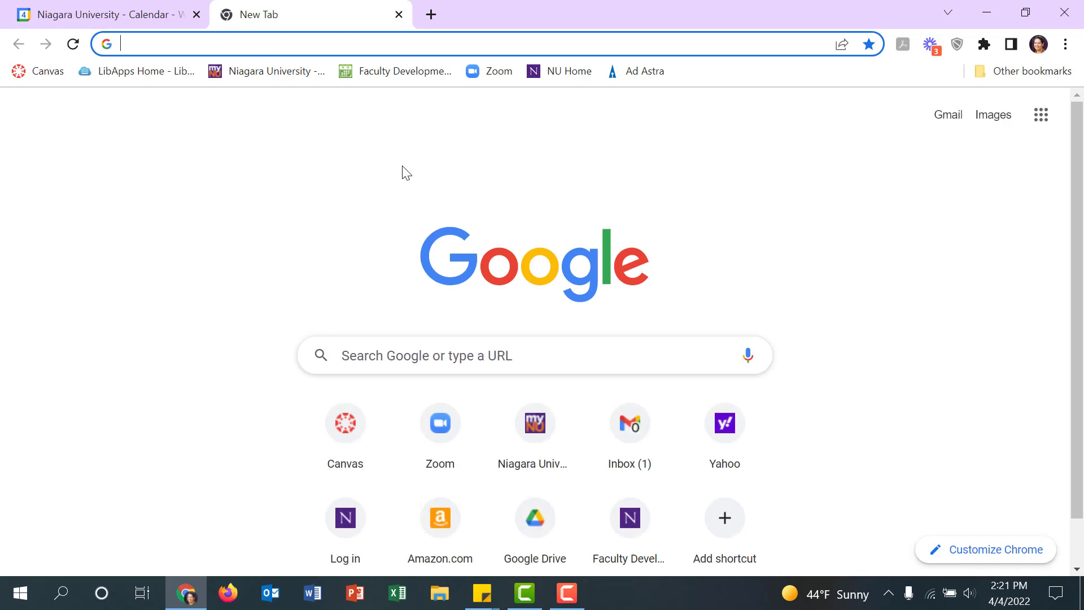
left_click(515, 82)
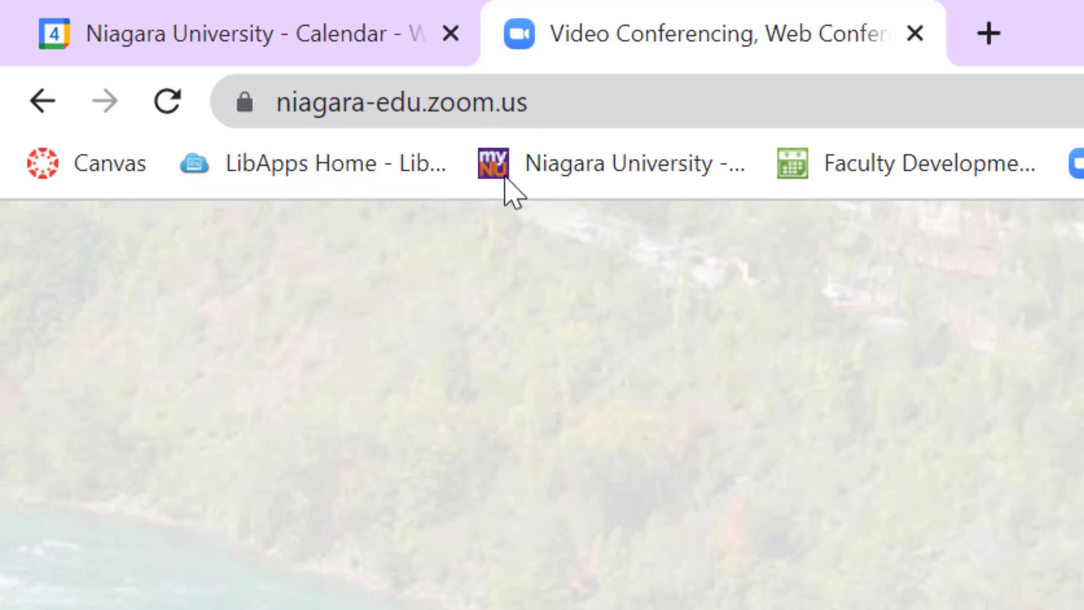
scroll(542, 405, "down", 3)
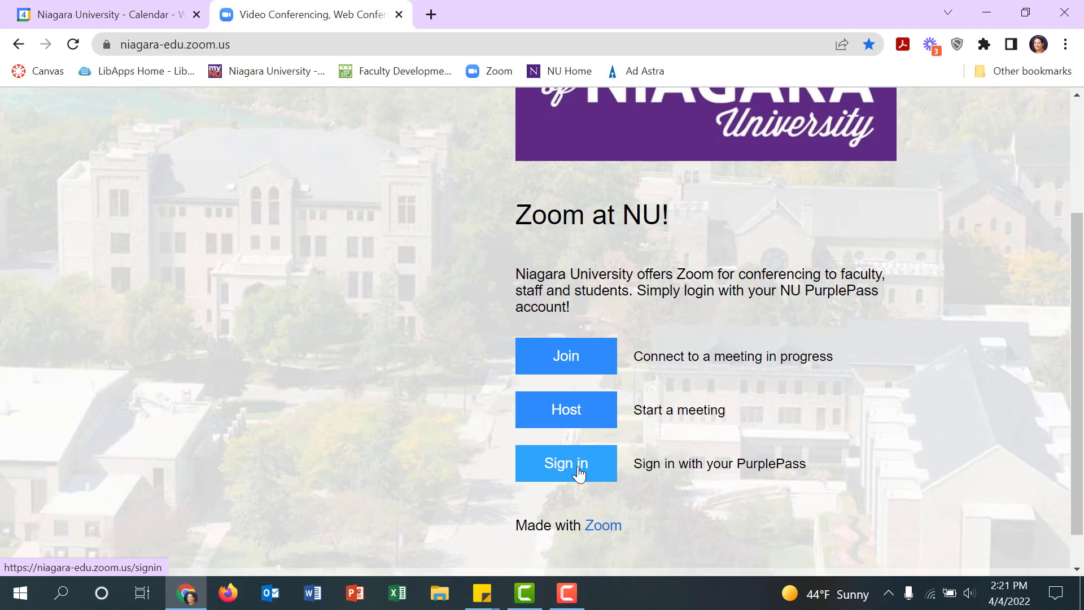
left_click(579, 473)
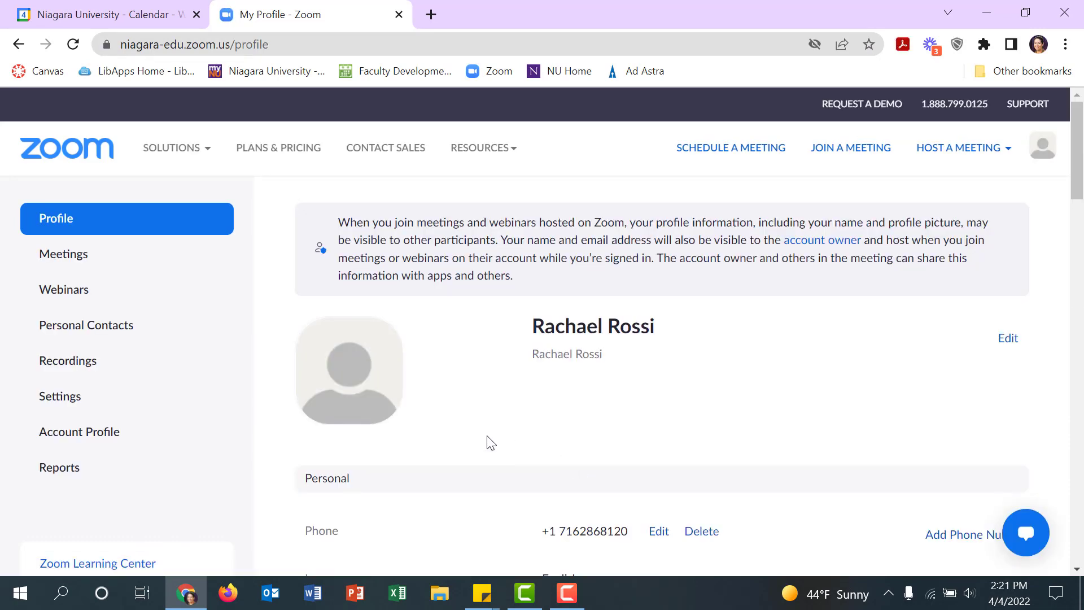
Examine the Schedule Privilege section of the Zoom meeting settings, including where scheduling privilege is assigned.
left_click(79, 395)
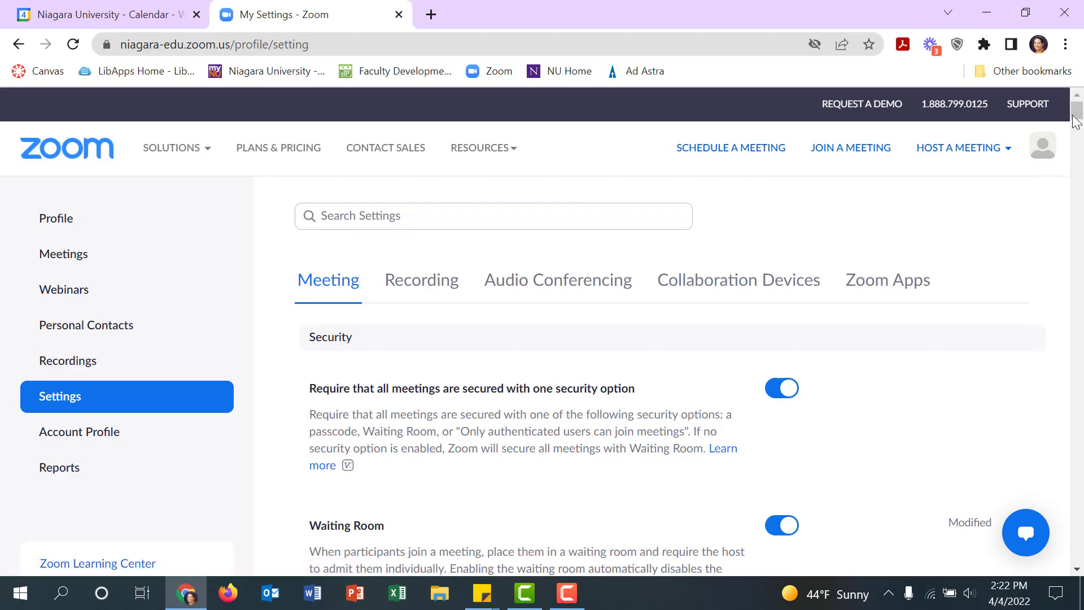
left_click_drag(1076, 112, 1077, 547)
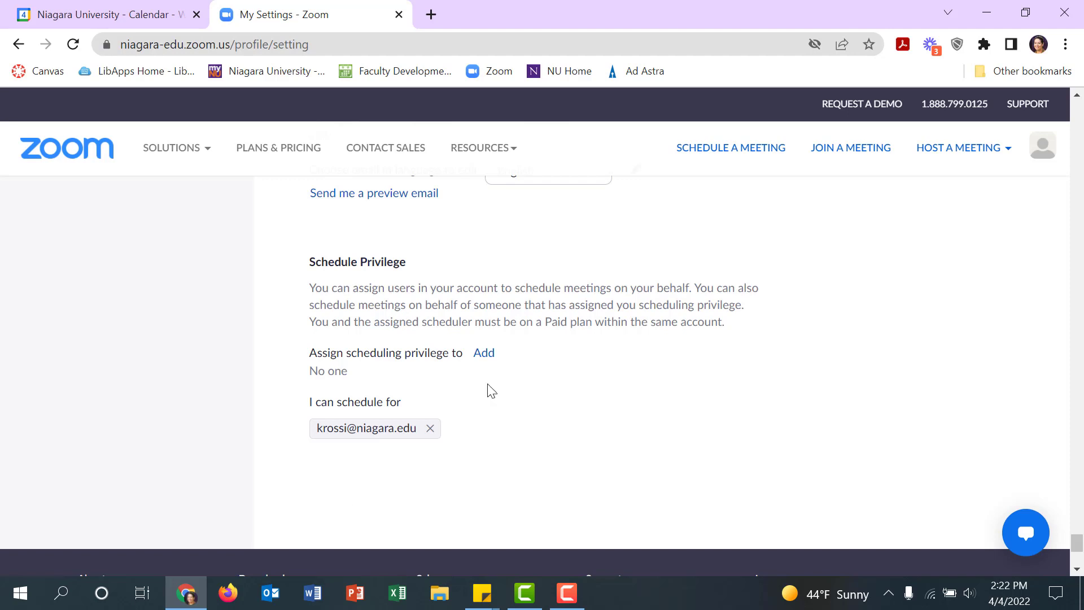
left_click(482, 353)
left_click_drag(1076, 544, 1077, 107)
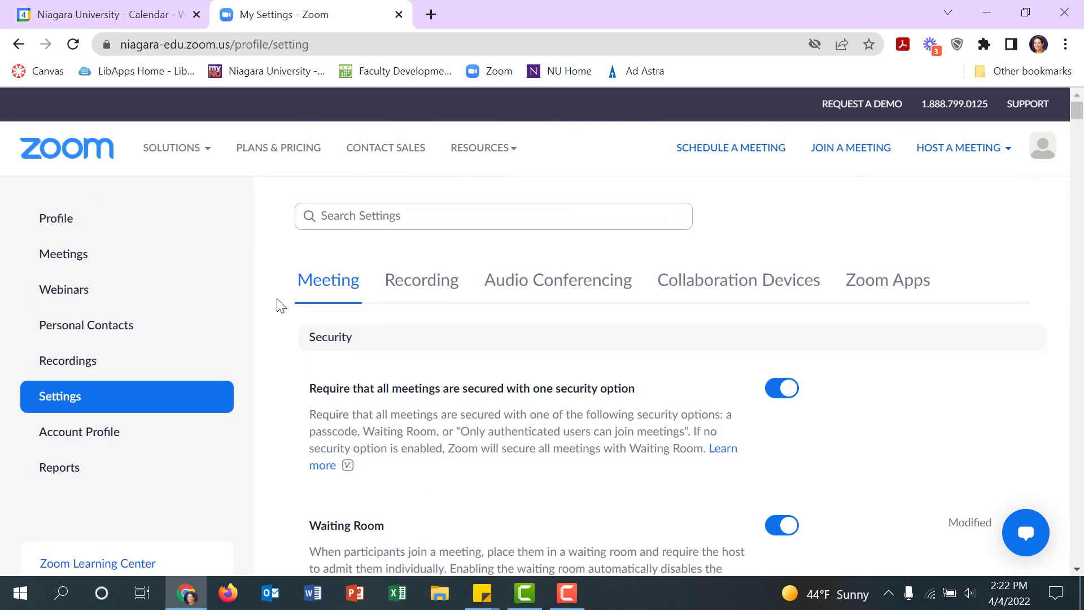
Start scheduling a Zoom meeting on behalf of the colleague, with the topic "Canvas New Quizzes".
left_click(63, 255)
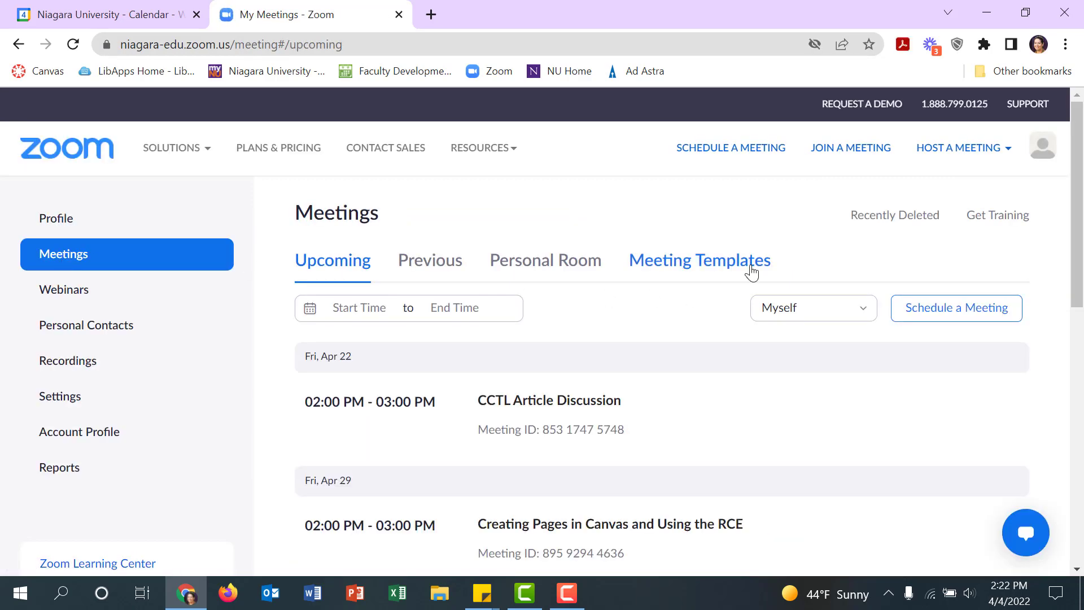
left_click(748, 150)
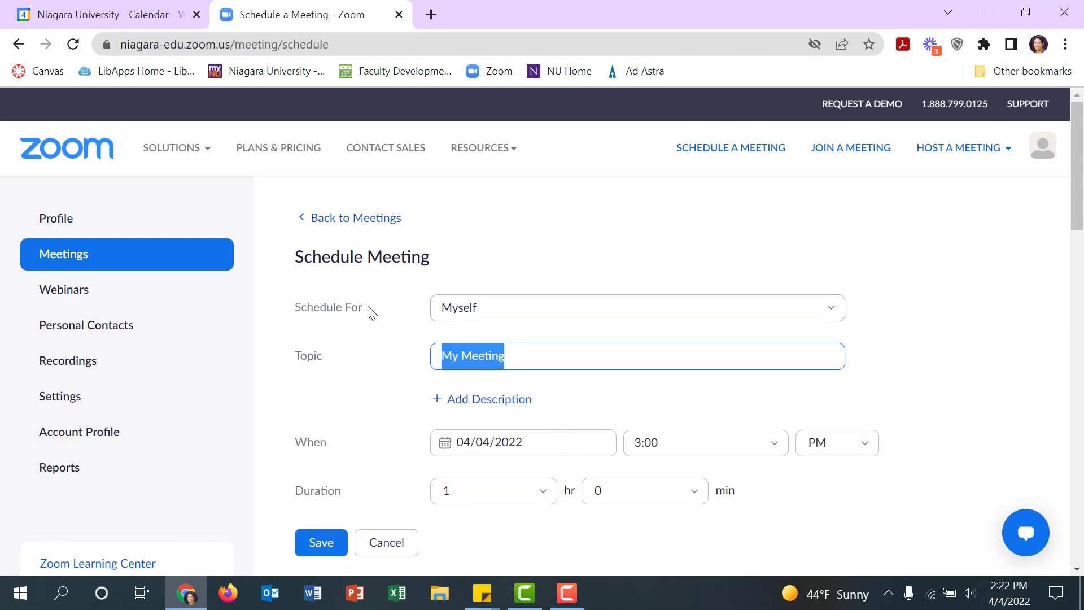
left_click(558, 311)
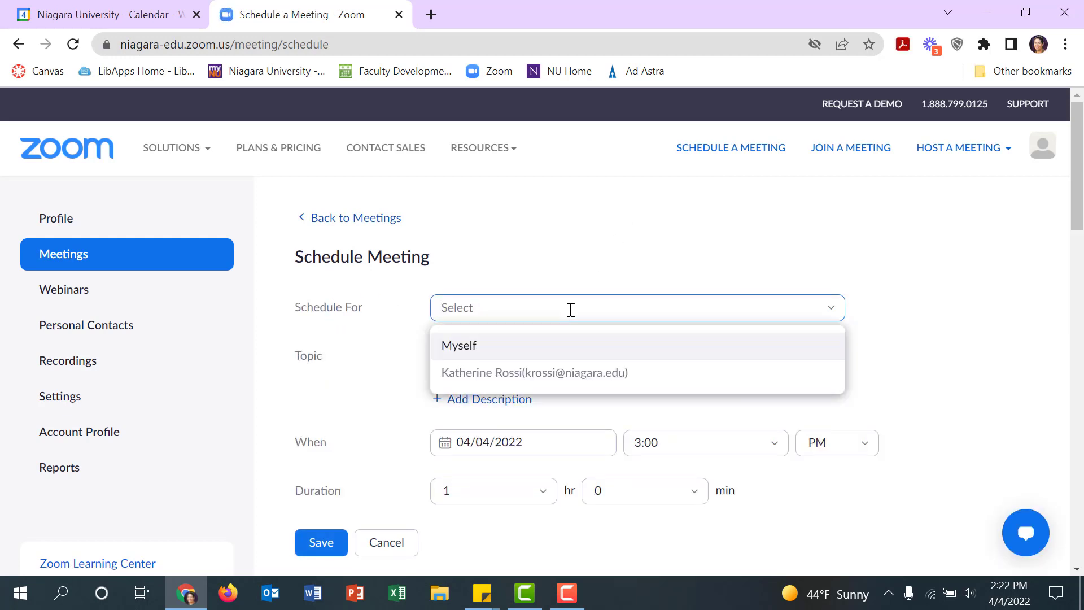
left_click(559, 373)
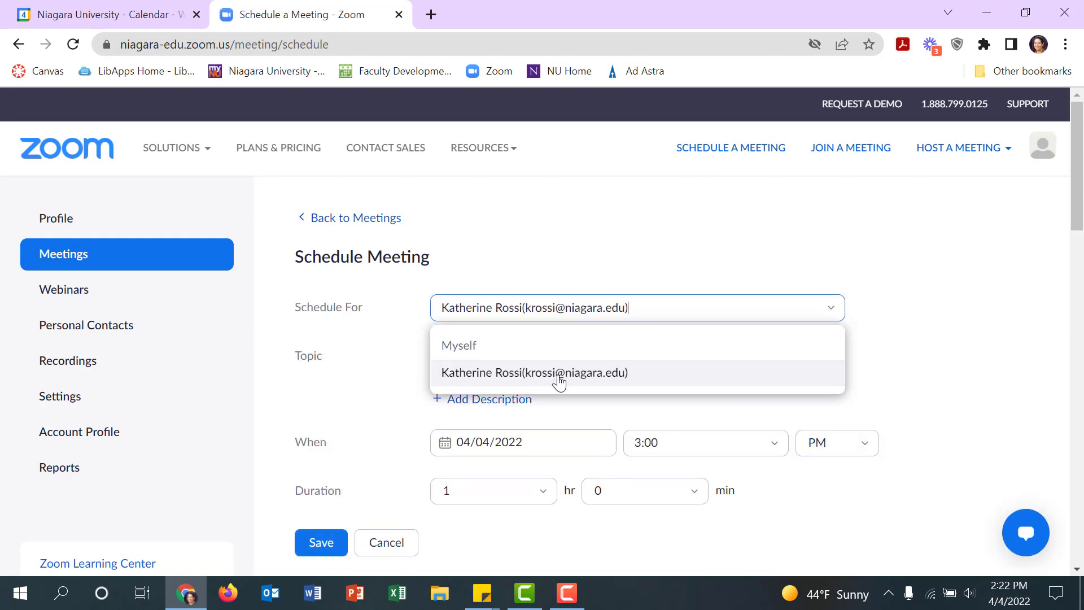
left_click(532, 355)
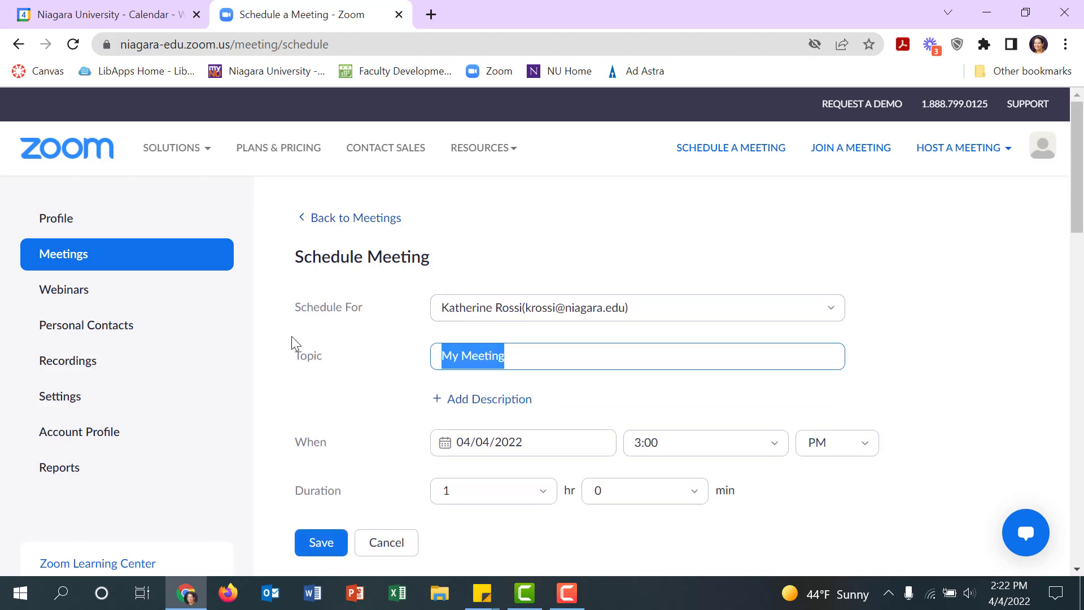
type("Canvas New Quizzes")
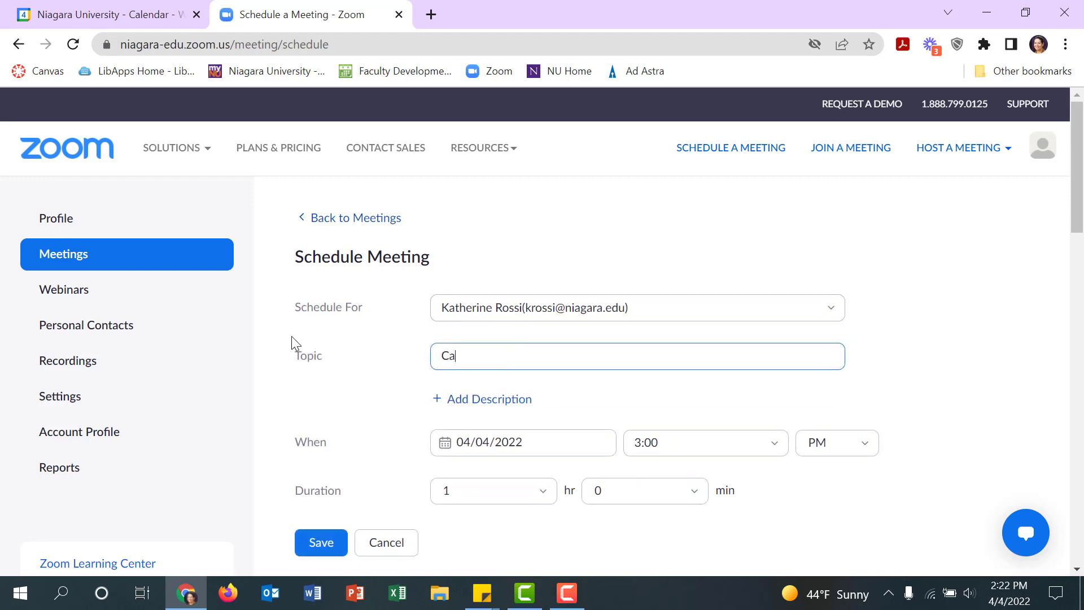
Set the meeting date to 04/25/2022.
scroll(291, 336, "down", 2)
left_click(499, 359)
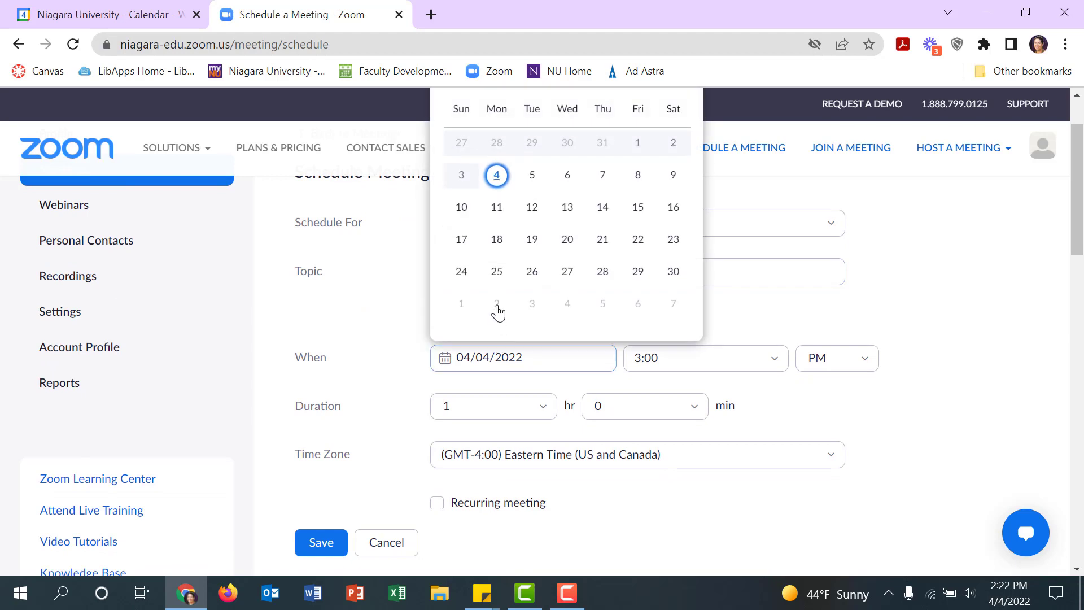
left_click(496, 271)
Have the meeting ID generated automatically and keep the passcode requirement off.
scroll(751, 395, "down", 1)
scroll(769, 406, "down", 2)
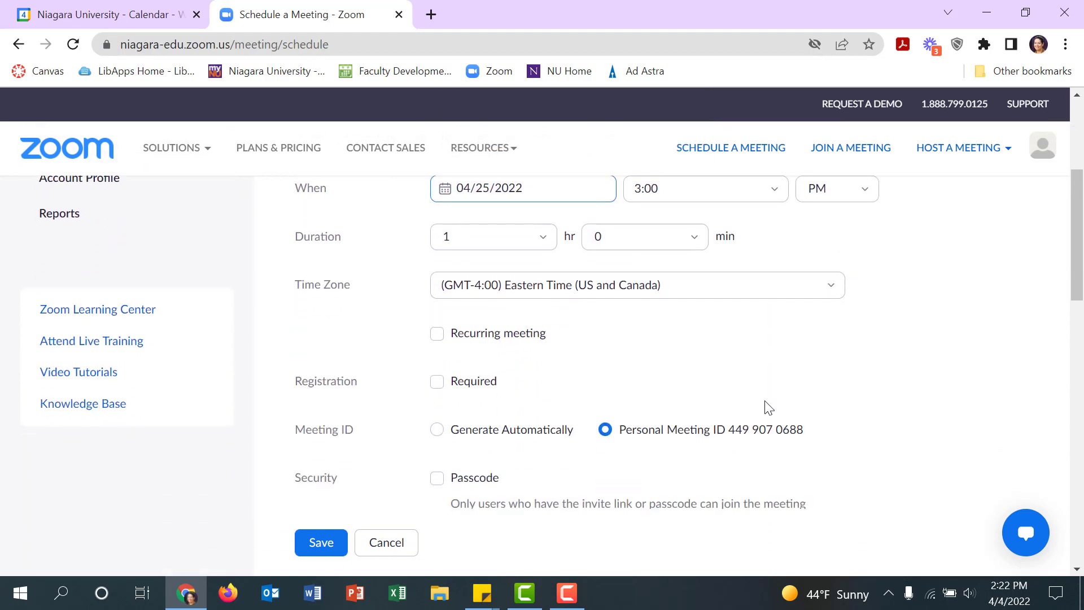
scroll(759, 407, "down", 2)
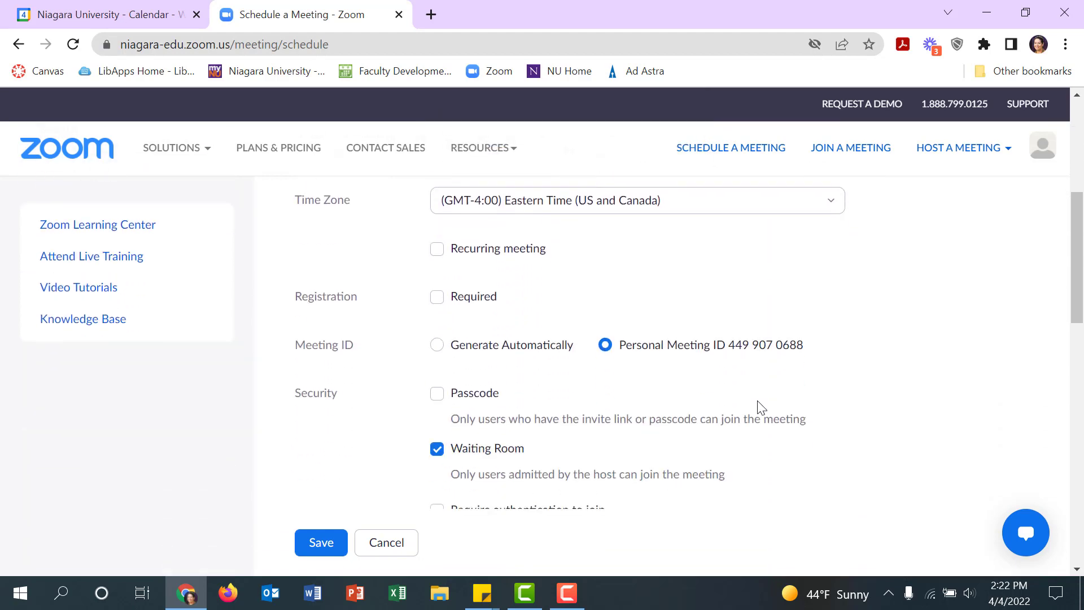
left_click(437, 346)
left_click(437, 440)
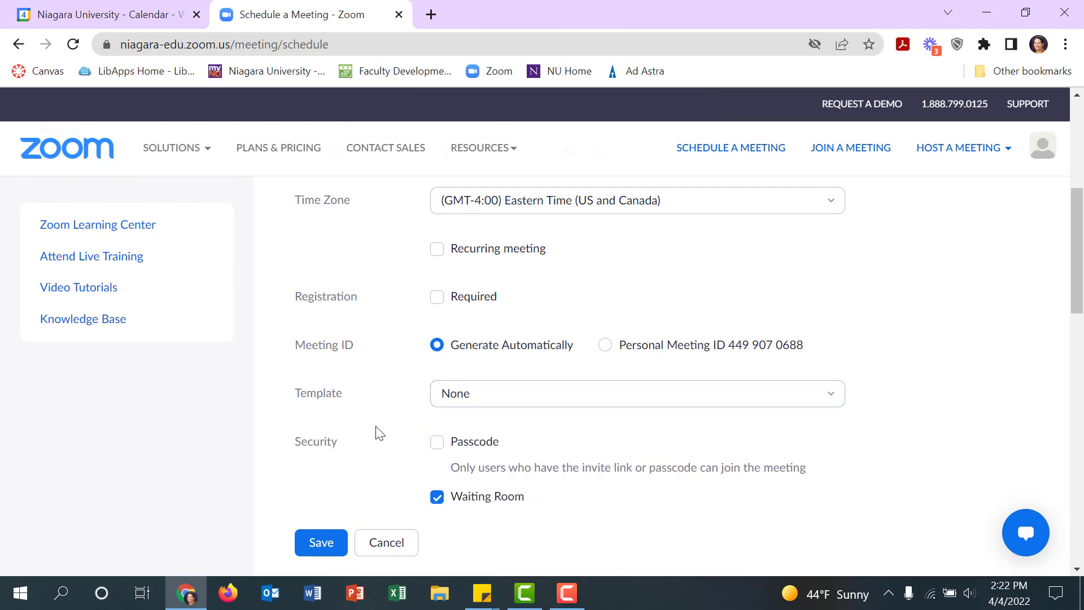
Turn video on for both the host and the participants.
scroll(378, 432, "down", 6)
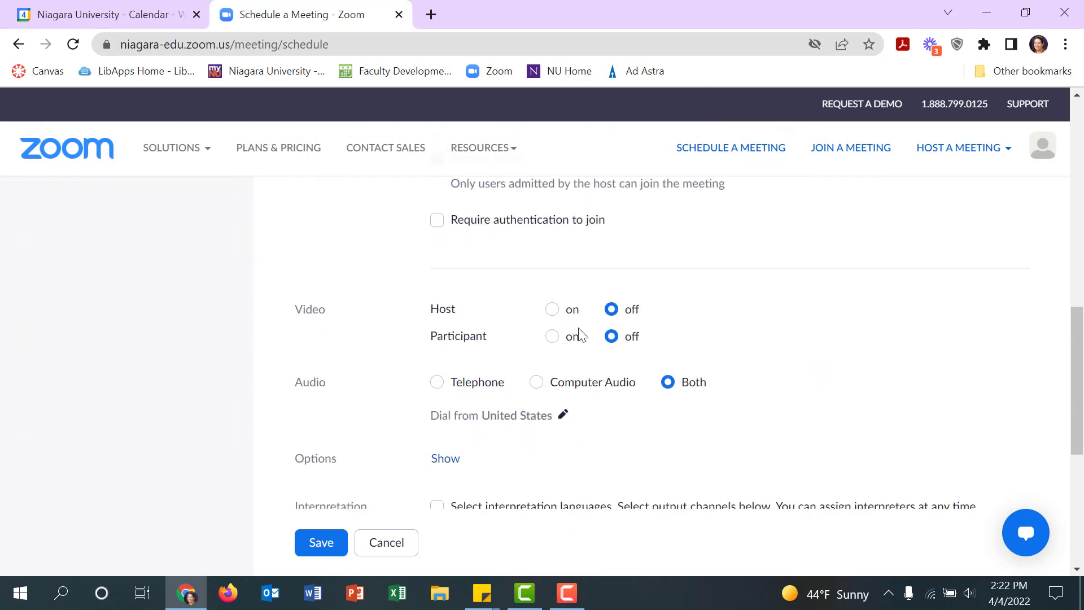
left_click(552, 309)
left_click(551, 336)
Show the additional meeting options and enable muting participants upon entry.
scroll(497, 361, "down", 2)
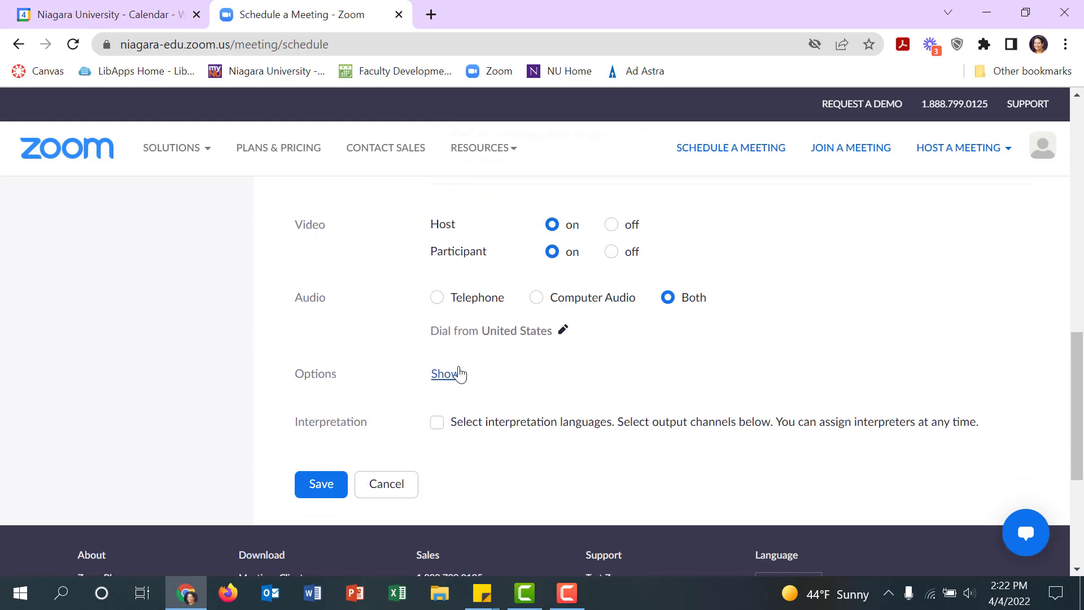
left_click(446, 373)
scroll(451, 384, "down", 2)
left_click(437, 342)
scroll(424, 355, "down", 2)
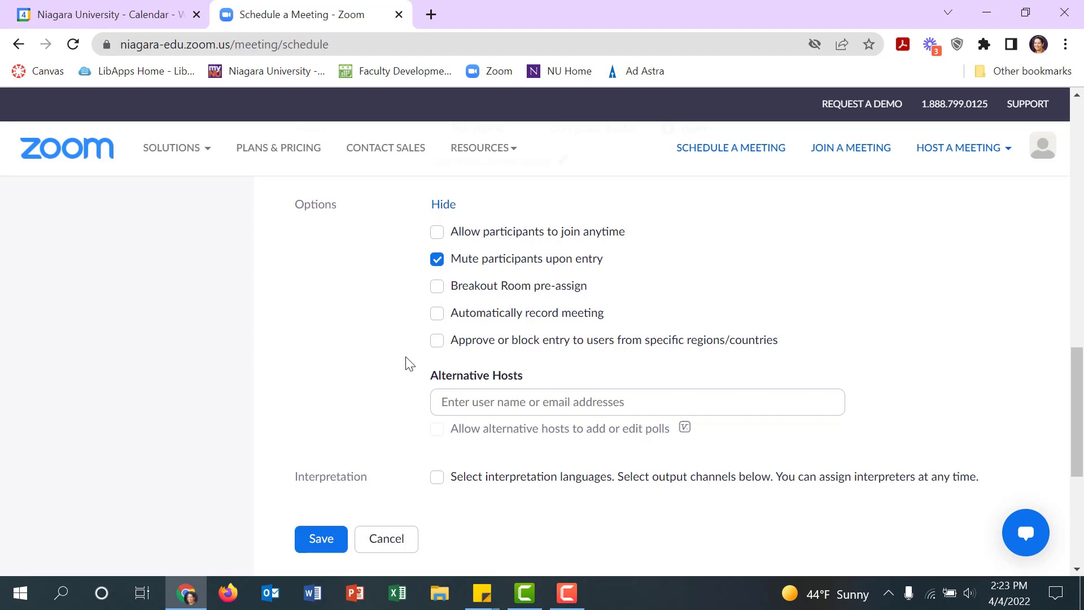
Leave the alternative hosts empty, save the Zoom meeting and add it to Google Calendar.
left_click(490, 399)
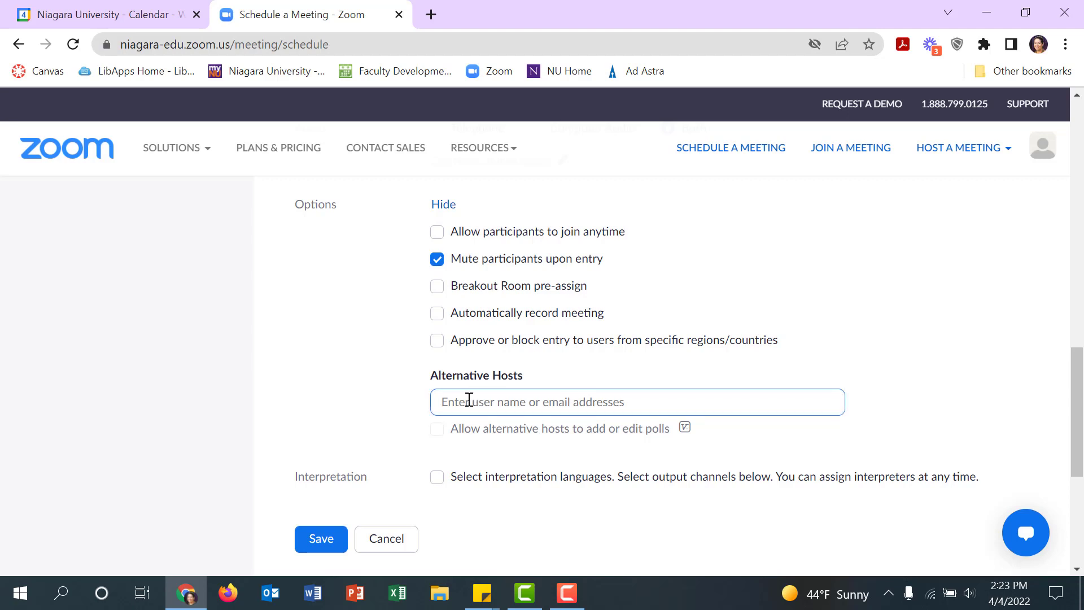
left_click(427, 407)
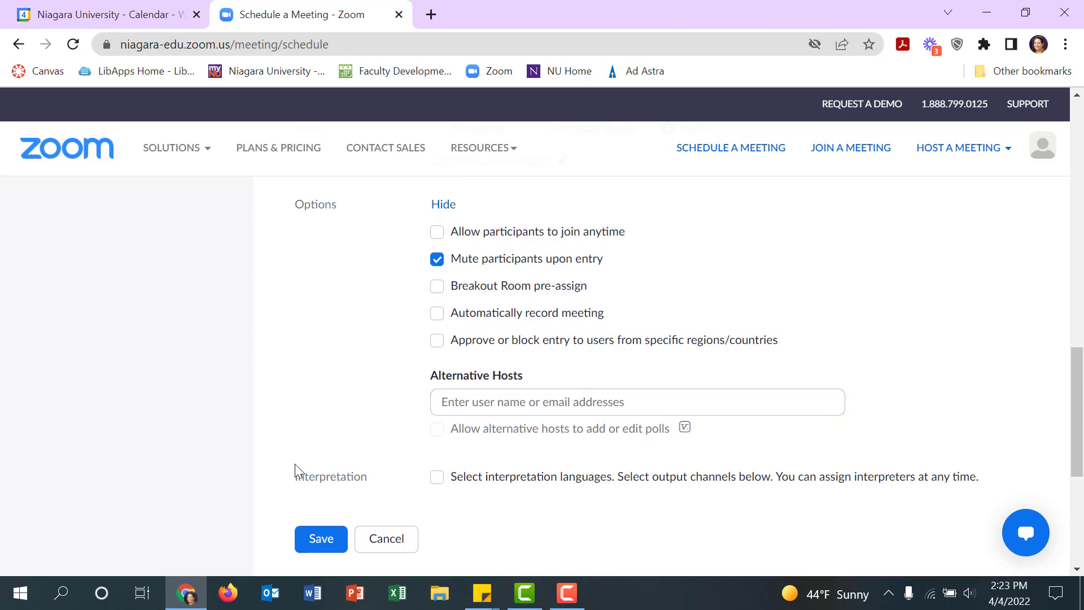
left_click(305, 546)
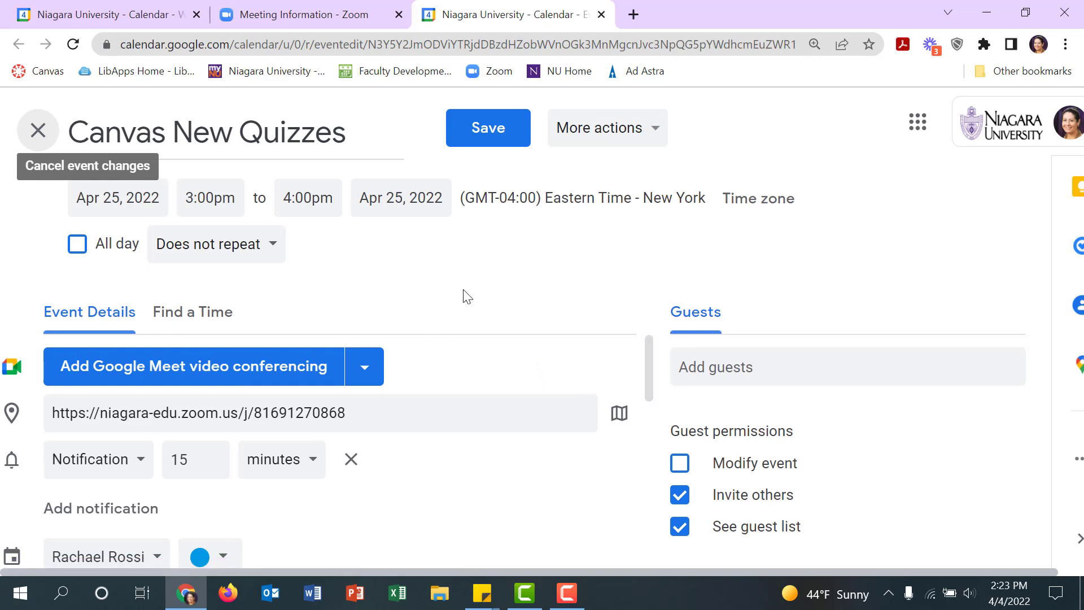
Assign the Canvas New Quizzes event to the colleague's calendar and save the event.
scroll(435, 495, "down", 3)
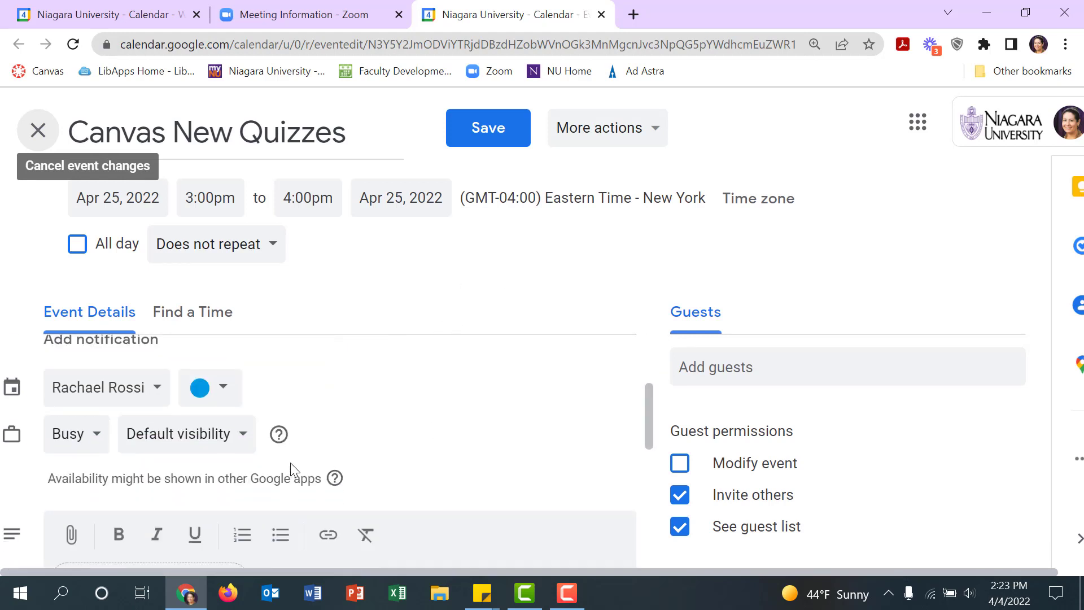
left_click(105, 395)
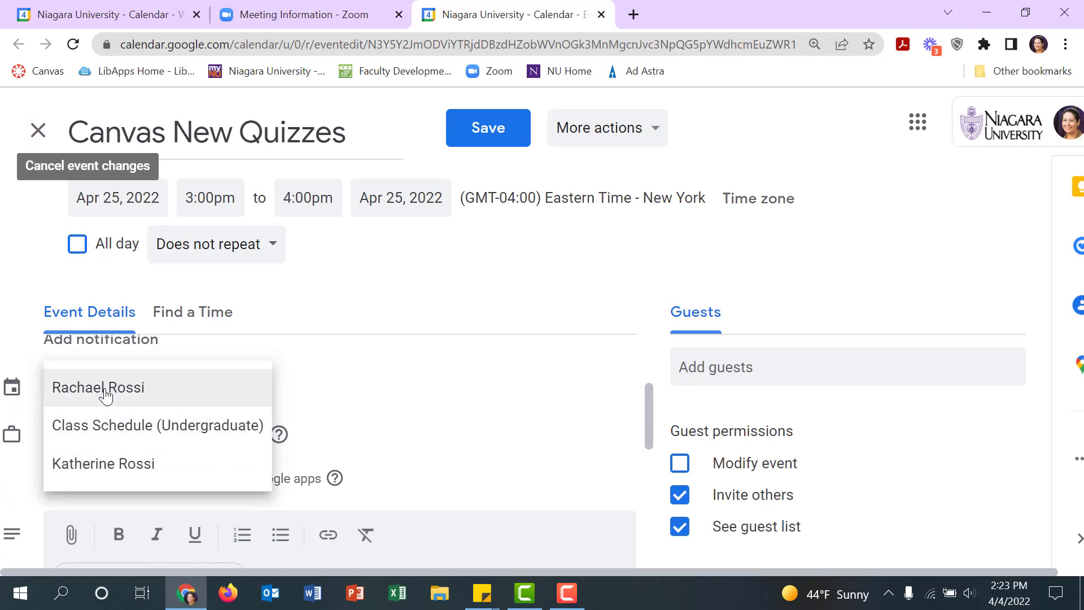
left_click(110, 463)
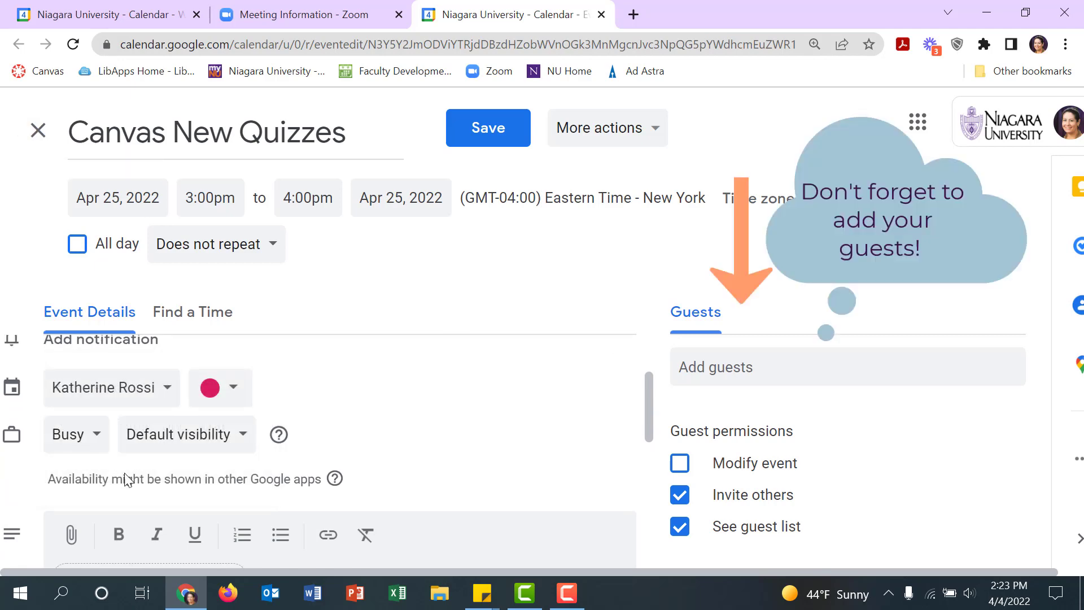
left_click(511, 136)
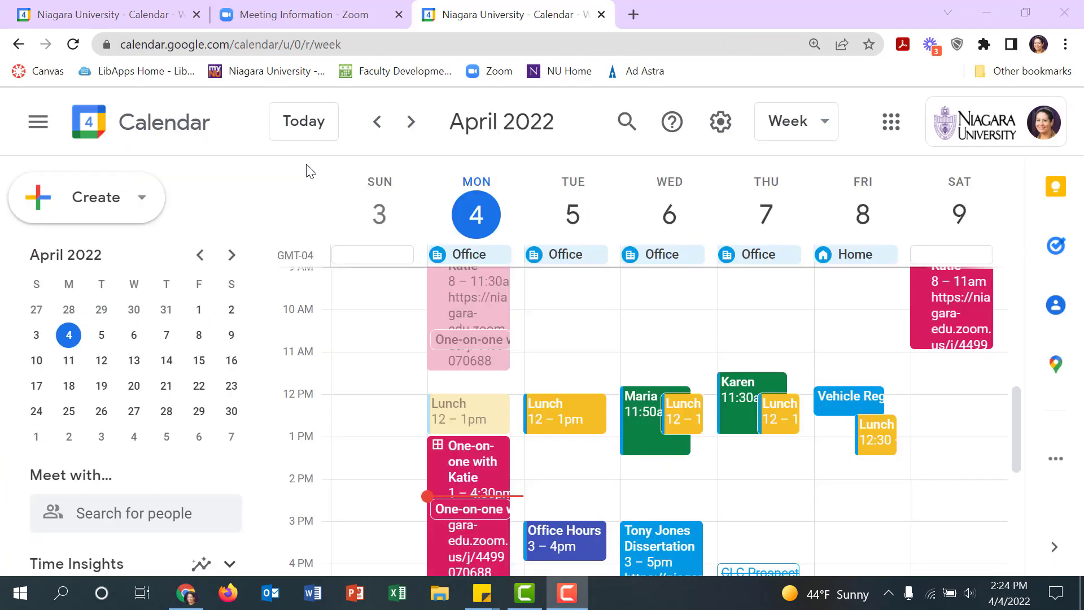
In the week of April 25, review the Canvas New Quizzes event's Zoom details and recolor the event lavender.
left_click(69, 411)
scroll(346, 381, "down", 3)
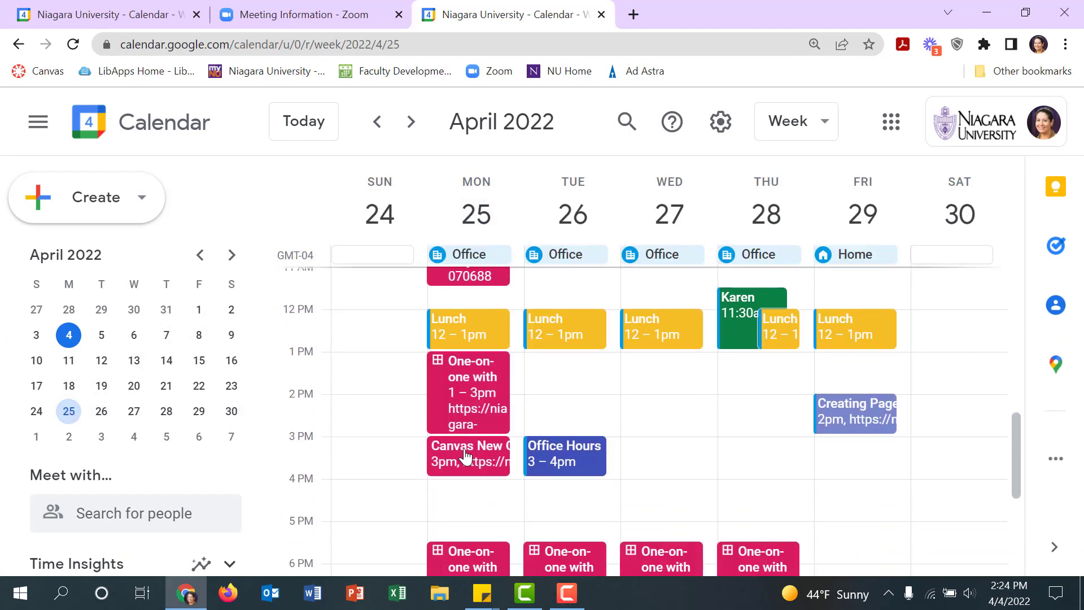
left_click(466, 455)
scroll(715, 366, "down", 3)
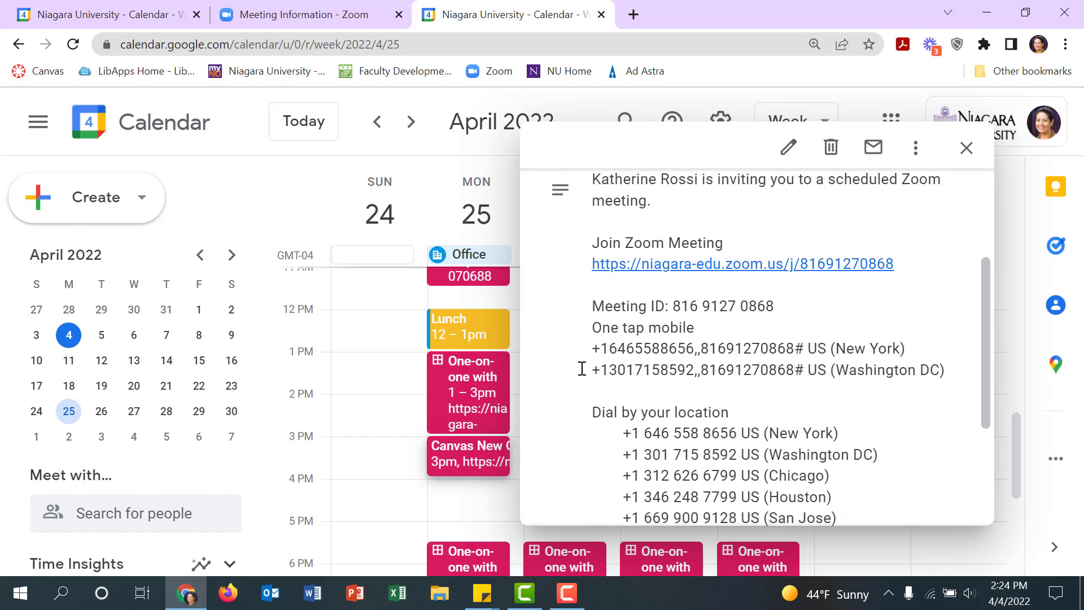
left_click(468, 463)
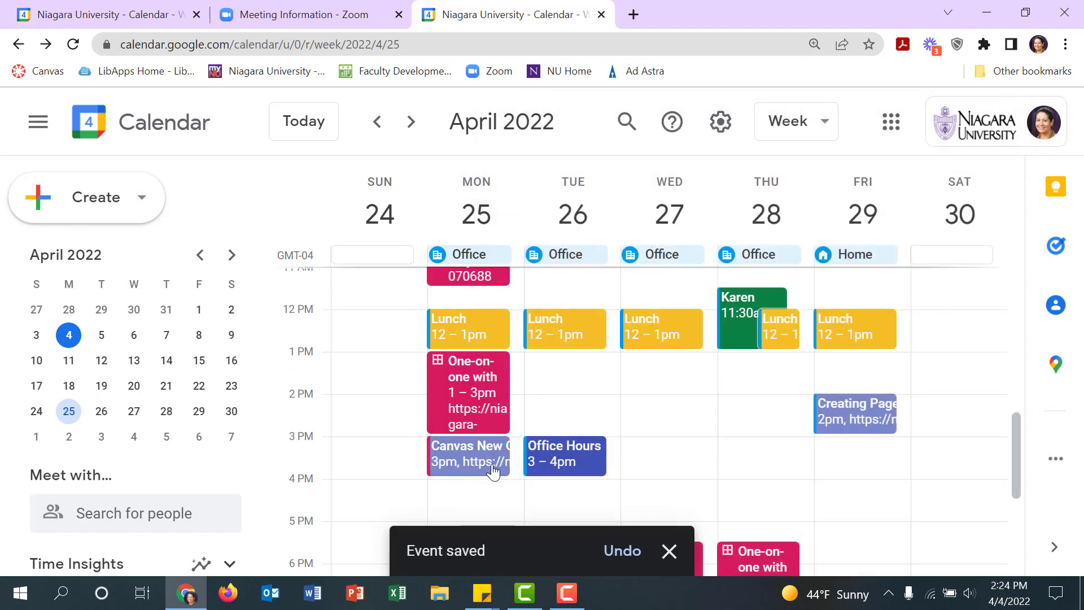